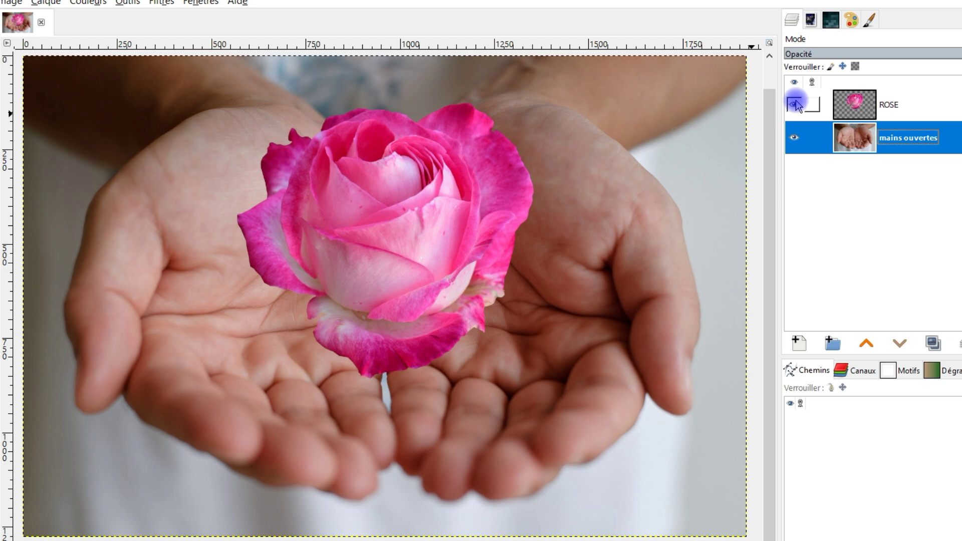
# Hide and then re-show the ROSE layer to compare it with the bare hands photo.
pyautogui.click(796, 104)
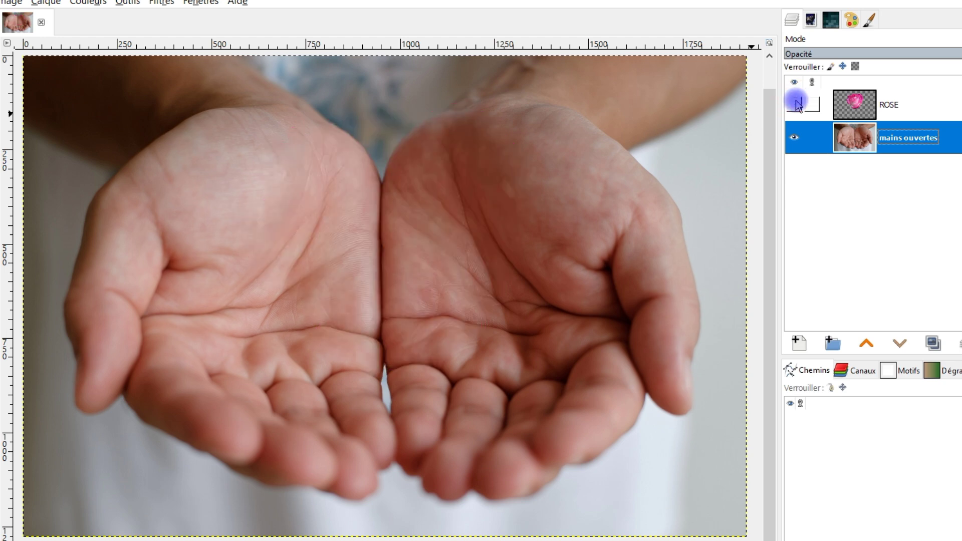
pyautogui.click(796, 105)
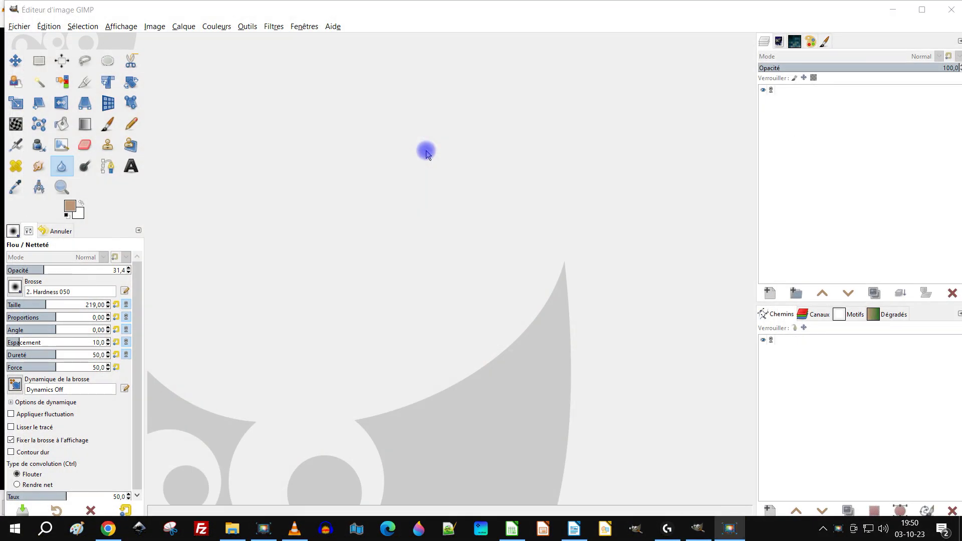
pyautogui.click(333, 27)
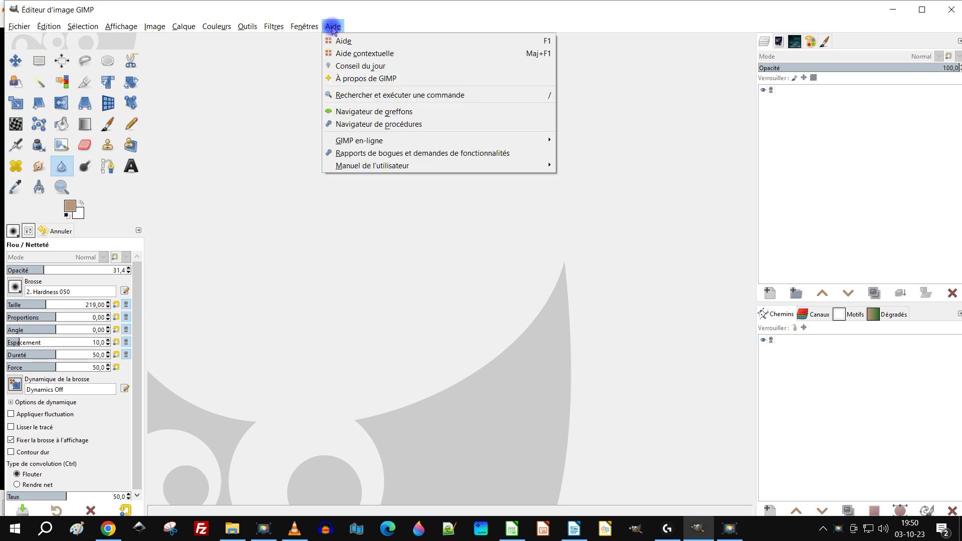
pyautogui.click(375, 74)
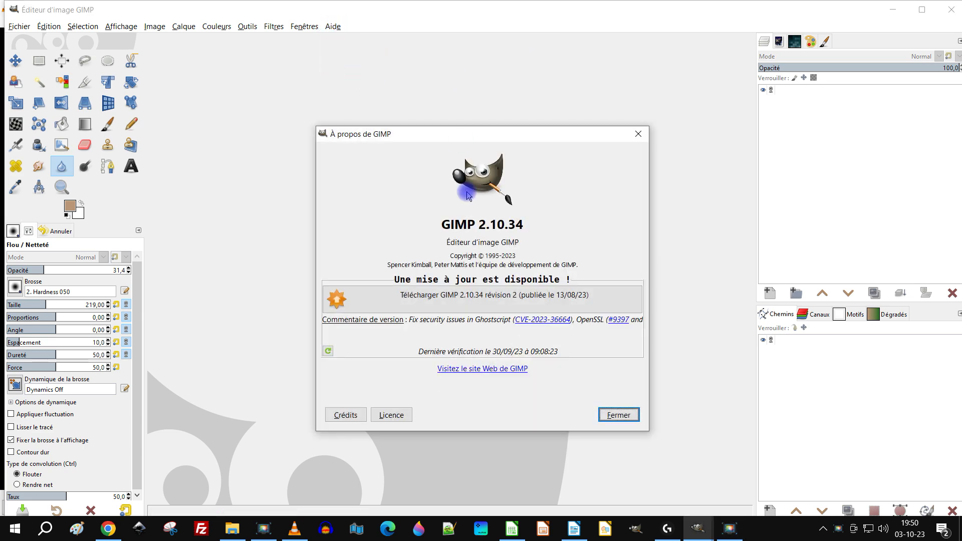
pyautogui.click(635, 137)
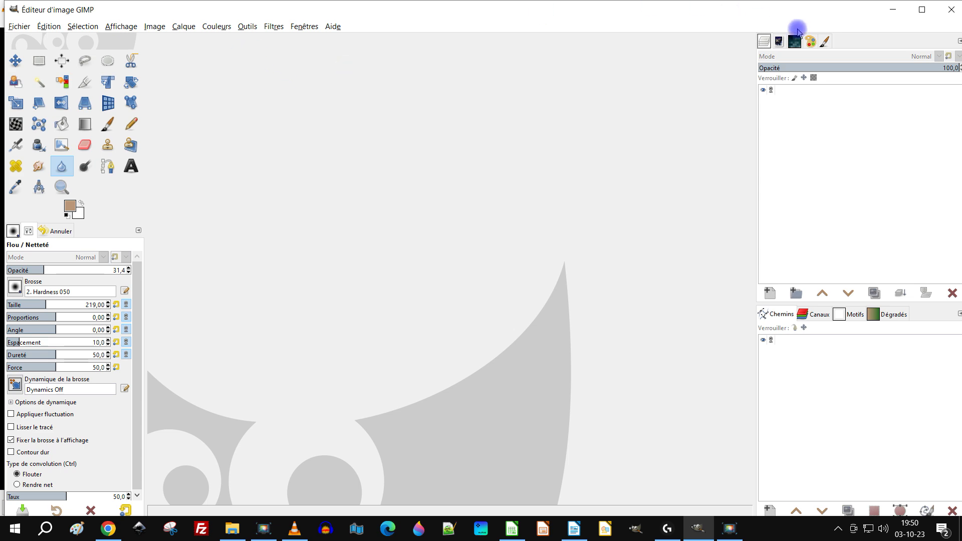
pyautogui.click(896, 9)
pyautogui.click(448, 13)
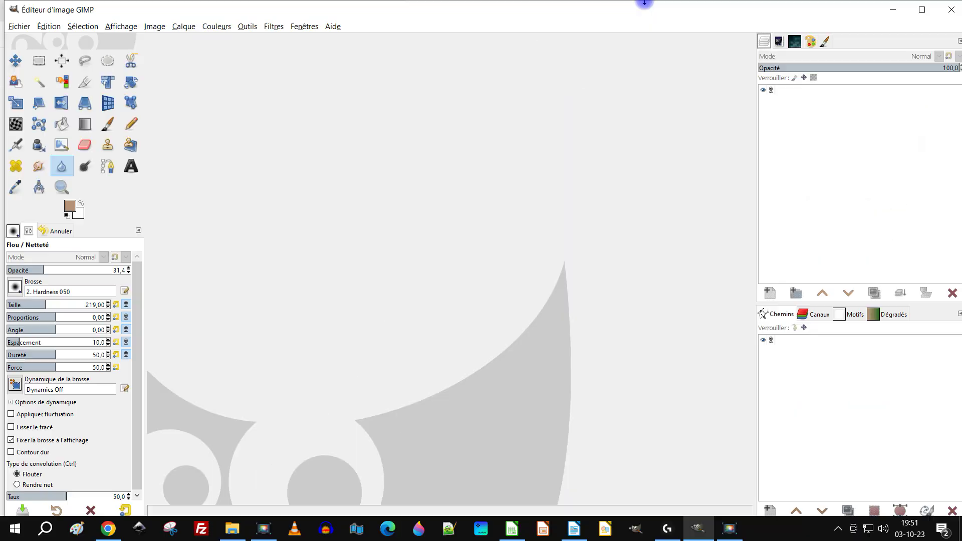
pyautogui.click(20, 27)
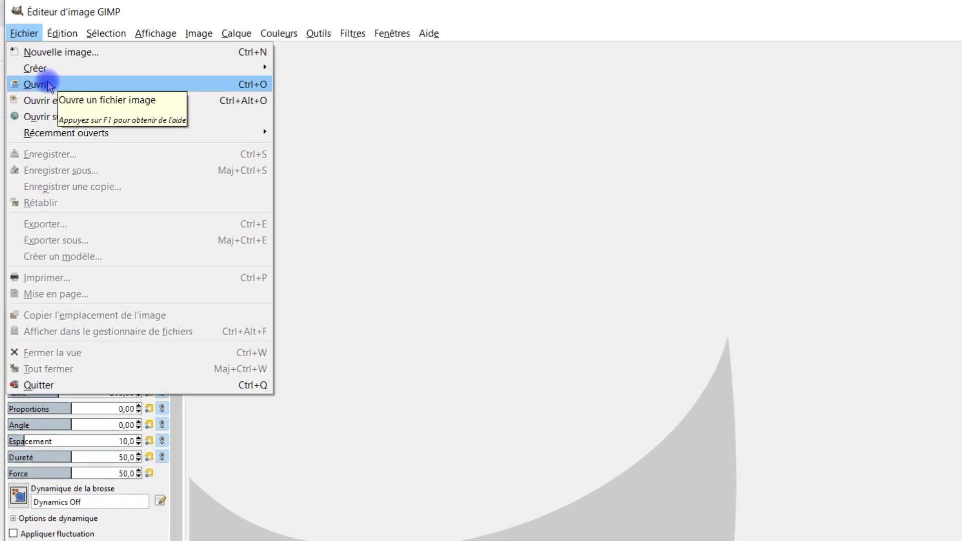
# Open palm-2704020_1920.jpg from the 2023/10-octobre/débutants folder.
pyautogui.click(48, 85)
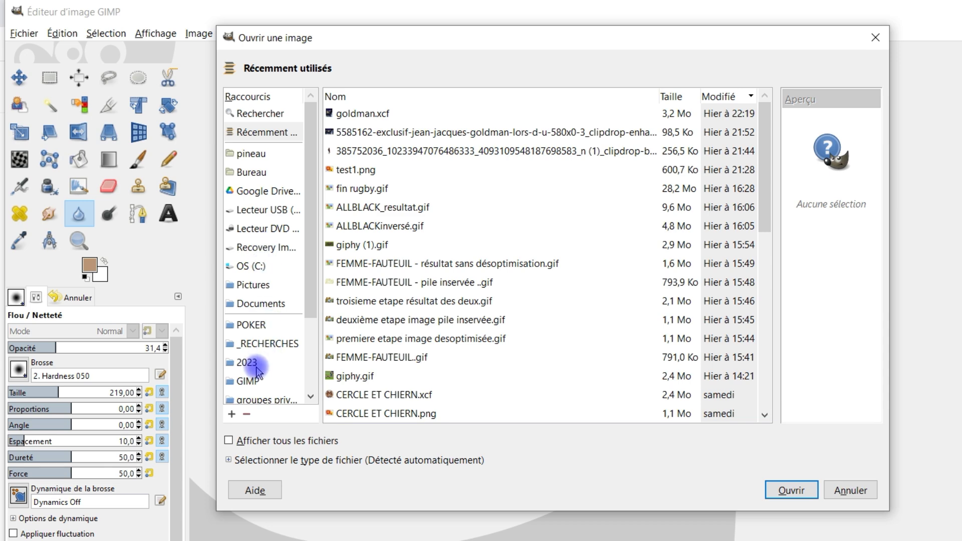
pyautogui.click(253, 362)
pyautogui.doubleClick(362, 114)
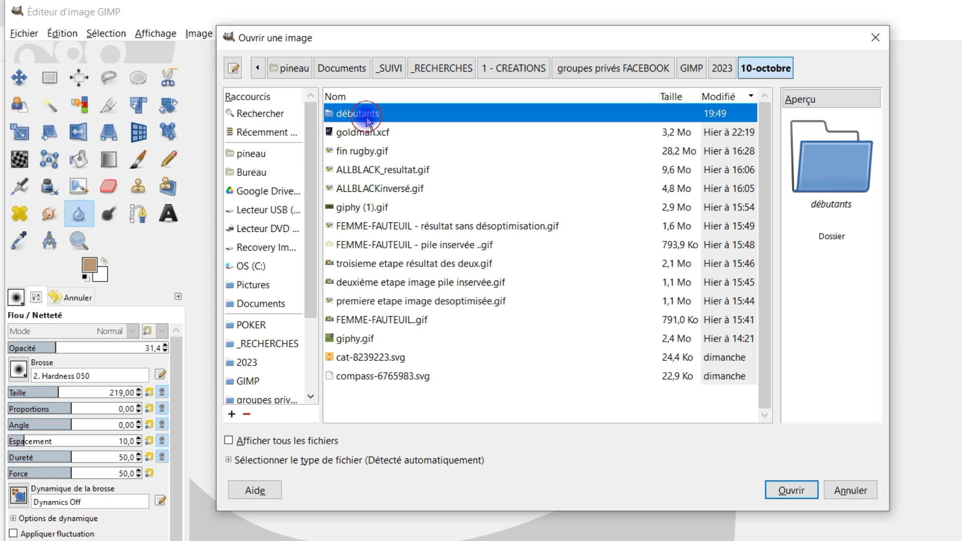
pyautogui.doubleClick(367, 116)
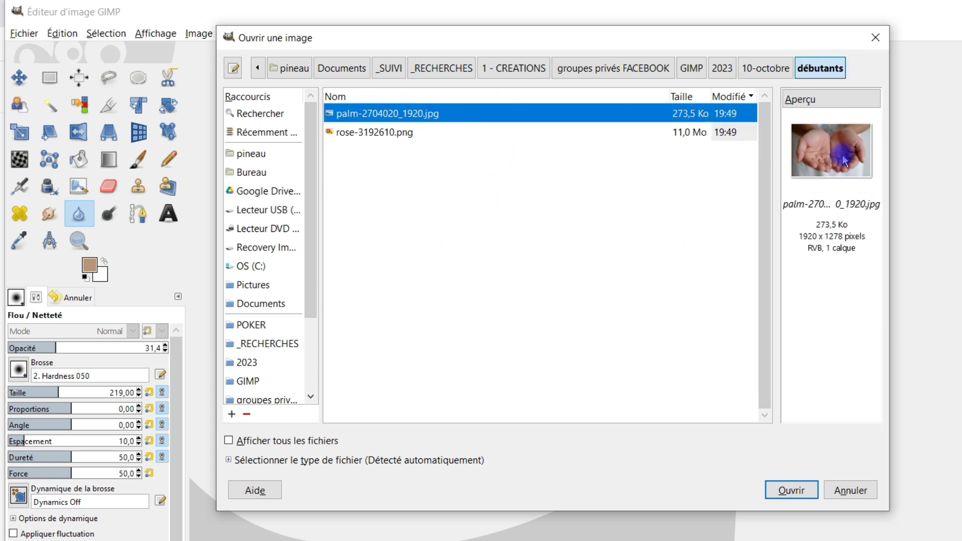
pyautogui.click(782, 491)
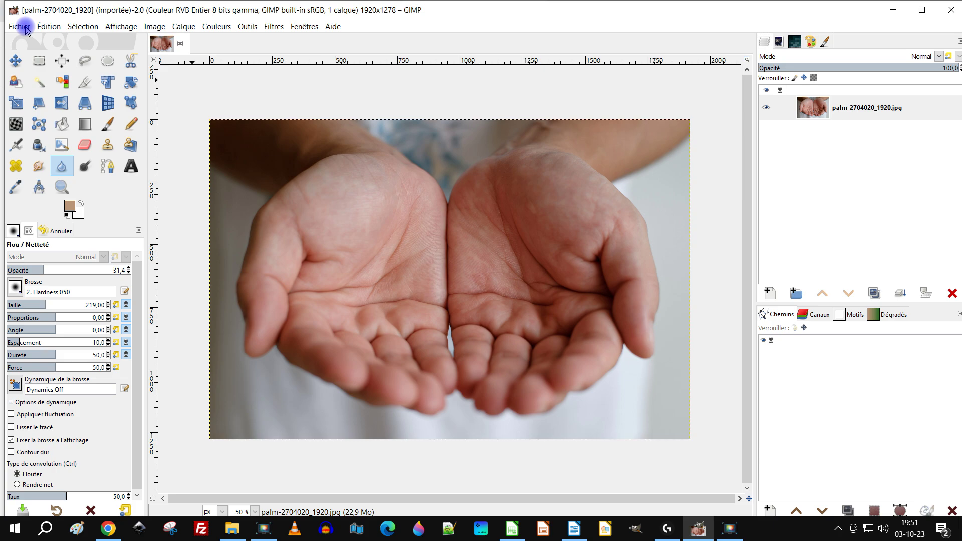
# Add rose-3192610.png over the hands photo as a new layer.
pyautogui.click(20, 26)
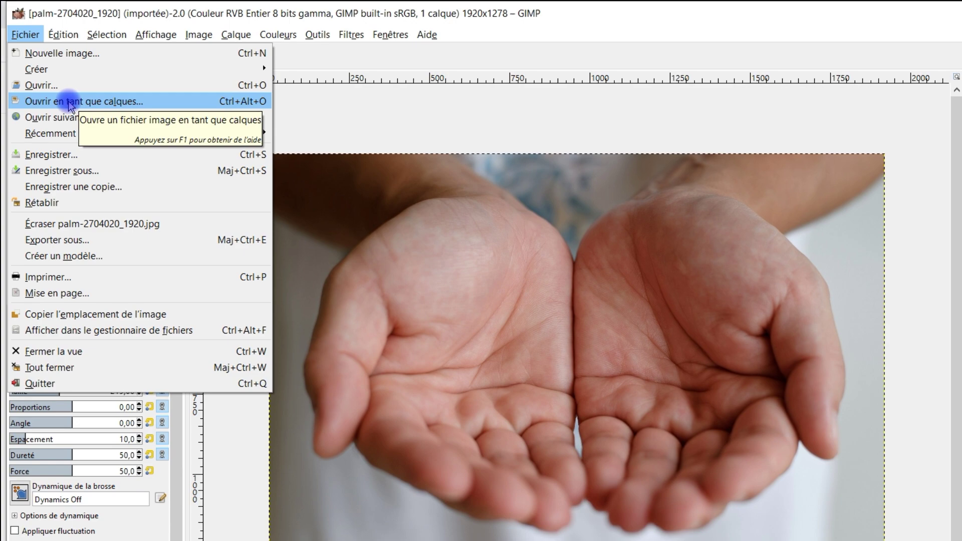
pyautogui.click(69, 103)
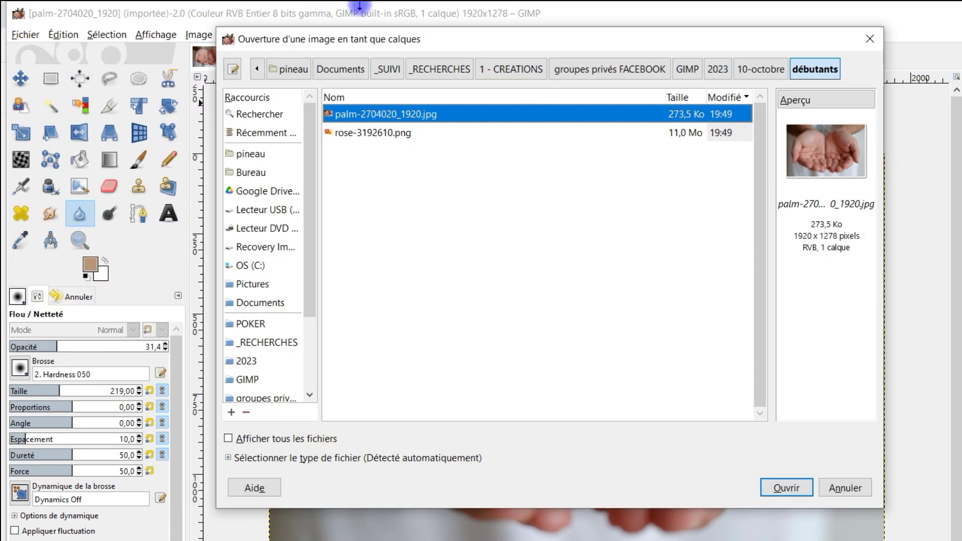
pyautogui.click(364, 134)
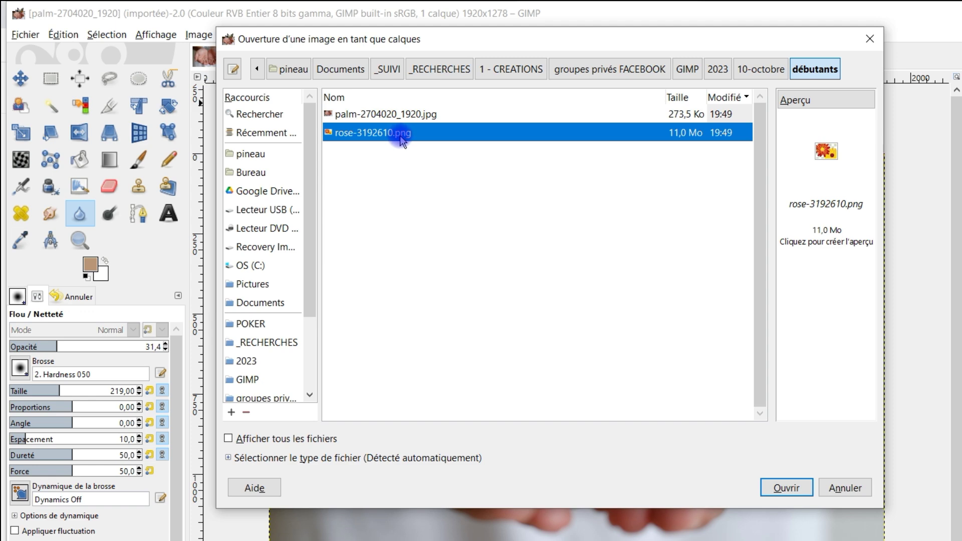
pyautogui.click(783, 496)
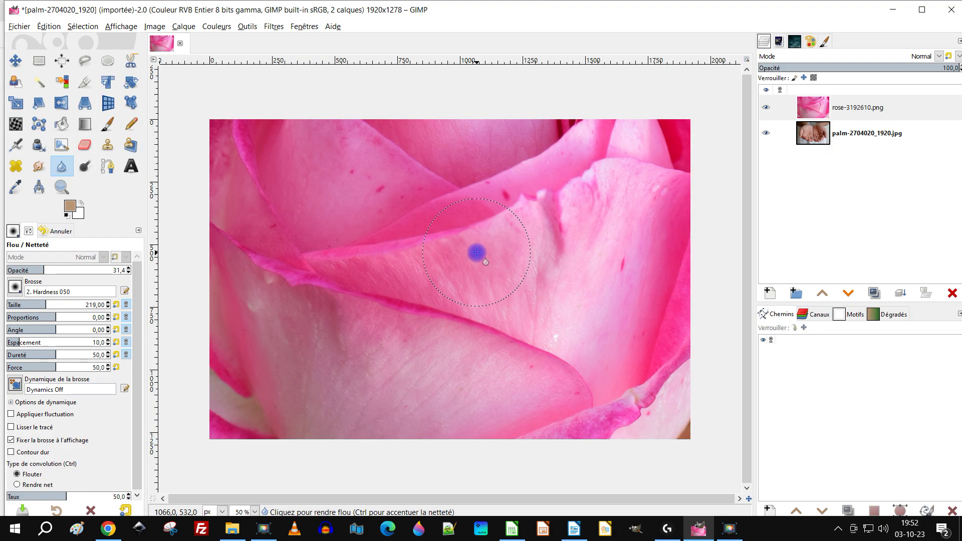
# Zoom out and start a Scale transform on the 3672 × 3816 px rose layer.
pyautogui.scroll(-2, 476, 253)
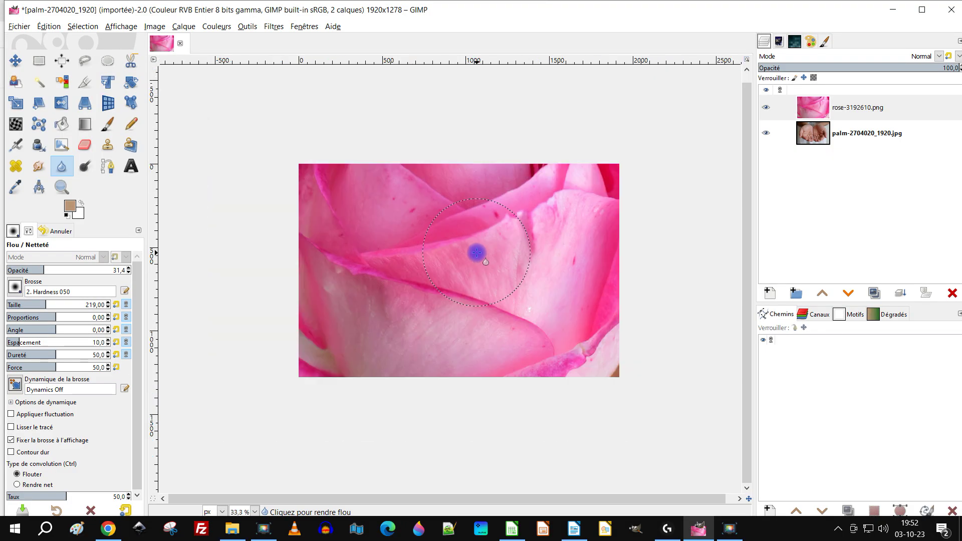
pyautogui.scroll(-2, 477, 253)
pyautogui.scroll(-1, 477, 253)
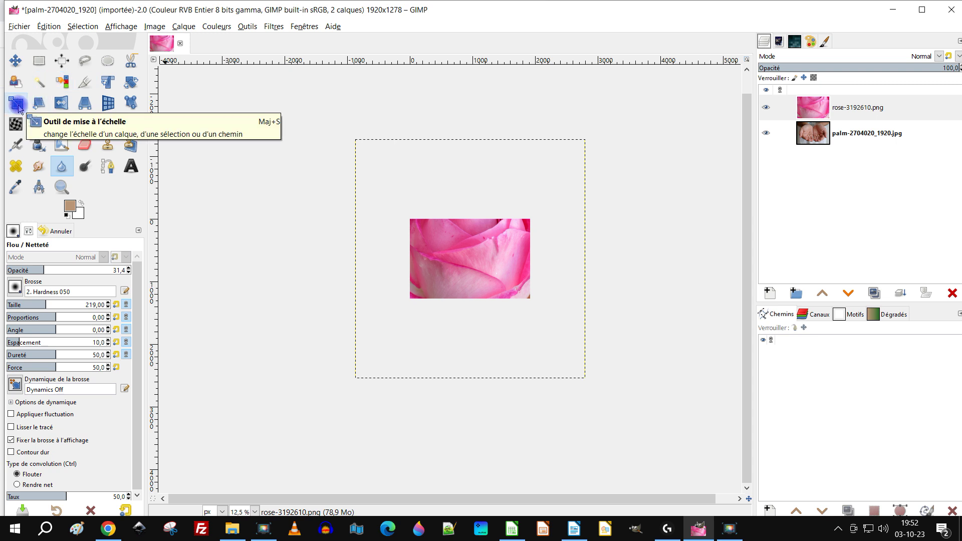
pyautogui.click(17, 104)
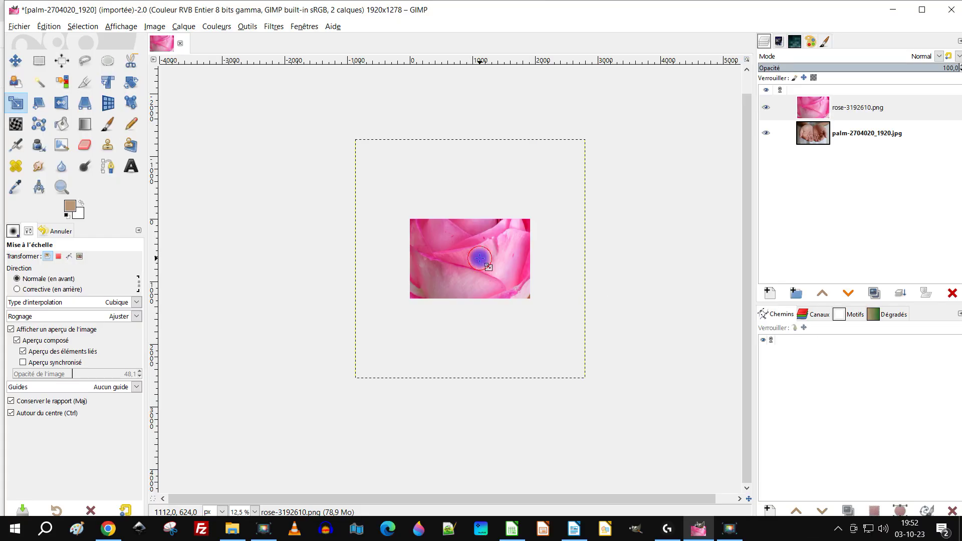
pyautogui.click(474, 258)
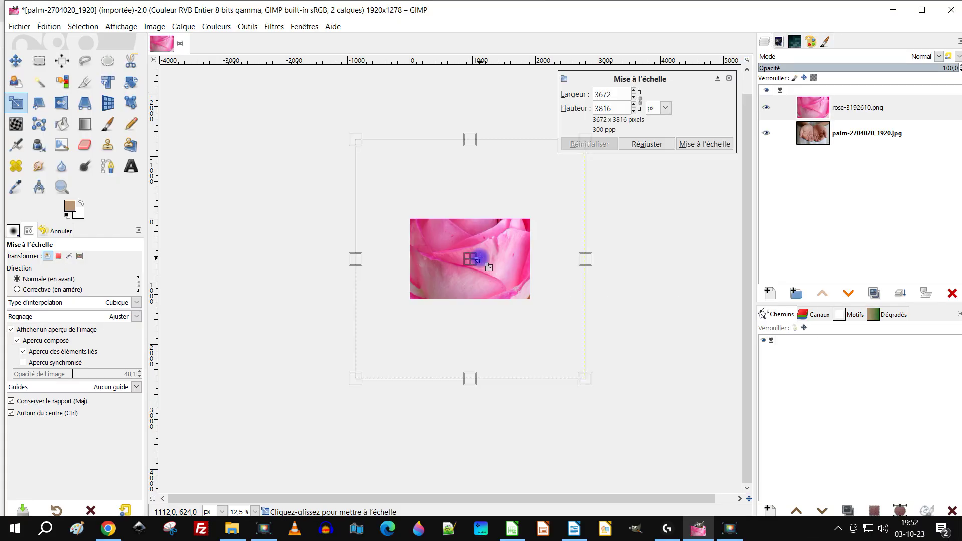
# Shrink the rose with the scale handles until it spans both palms.
pyautogui.moveTo(355, 134); pyautogui.dragTo(580, 298)
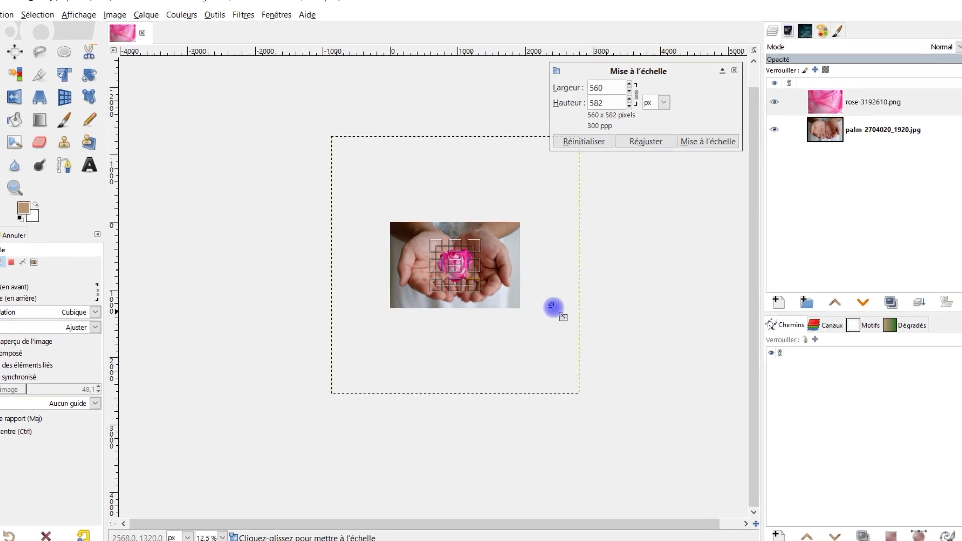
pyautogui.scroll(1, 410, 259)
pyautogui.scroll(2, 389, 257)
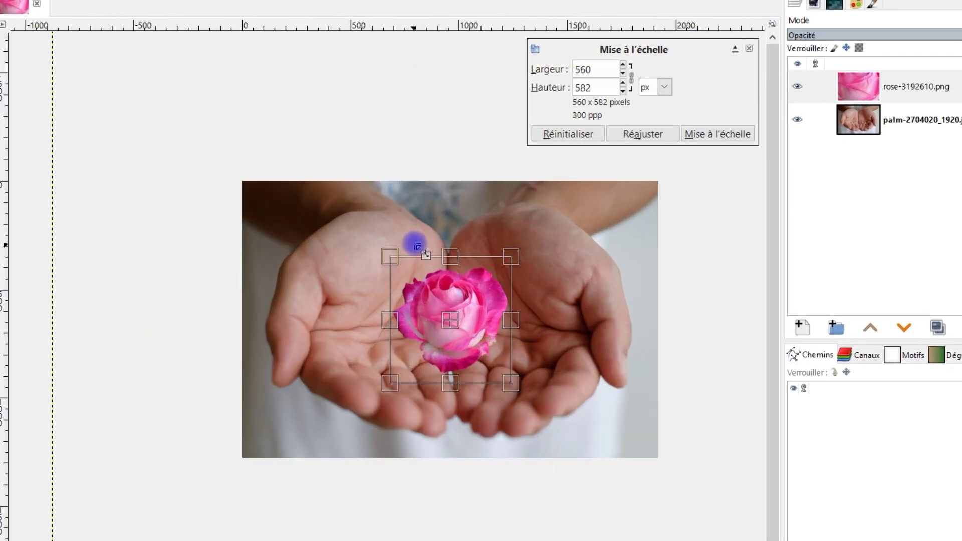
pyautogui.moveTo(389, 255)
pyautogui.mouseDown()
pyautogui.moveTo(310, 192)
pyautogui.moveTo(321, 206)
pyautogui.mouseUp()
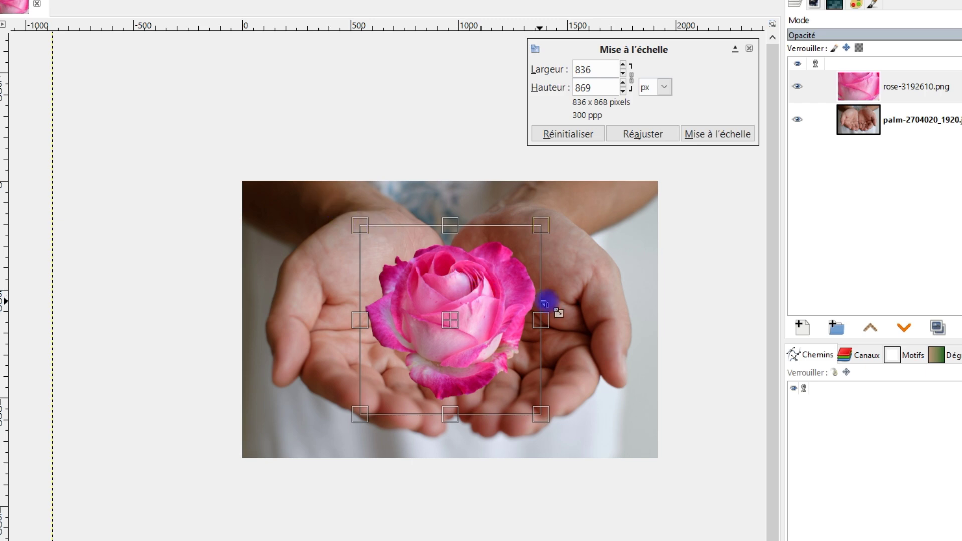
pyautogui.scroll(1, 461, 311)
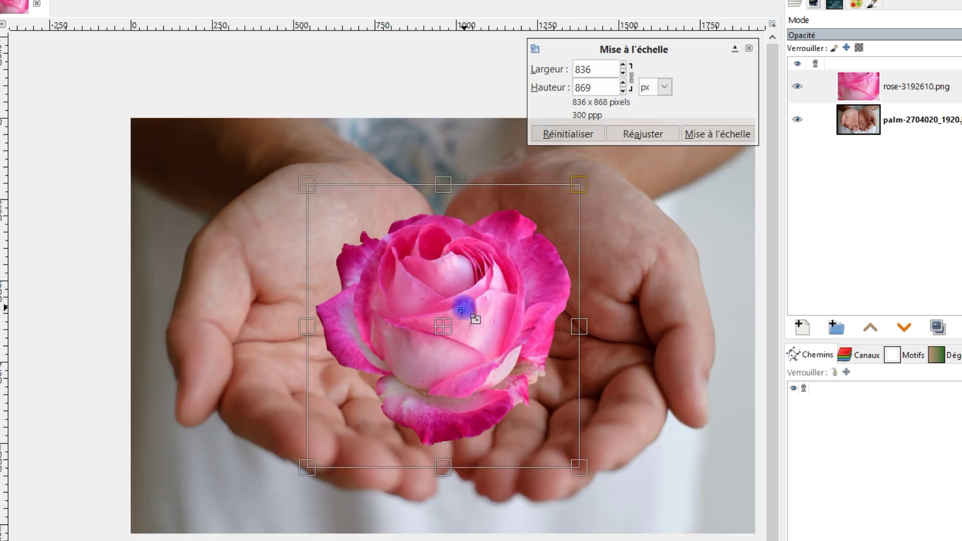
pyautogui.scroll(-1, 461, 311)
pyautogui.scroll(-1, 460, 310)
pyautogui.scroll(1, 461, 310)
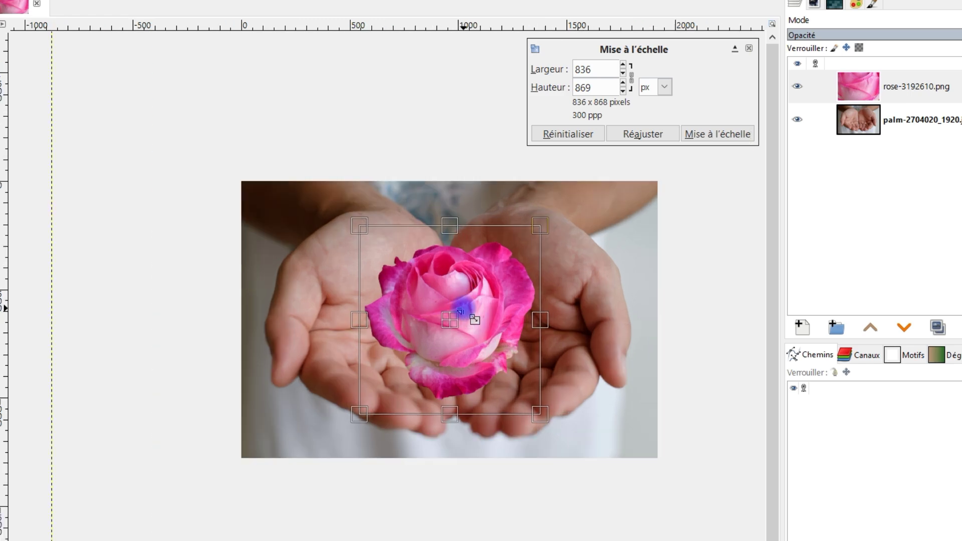
pyautogui.scroll(1, 460, 312)
pyautogui.scroll(1, 461, 311)
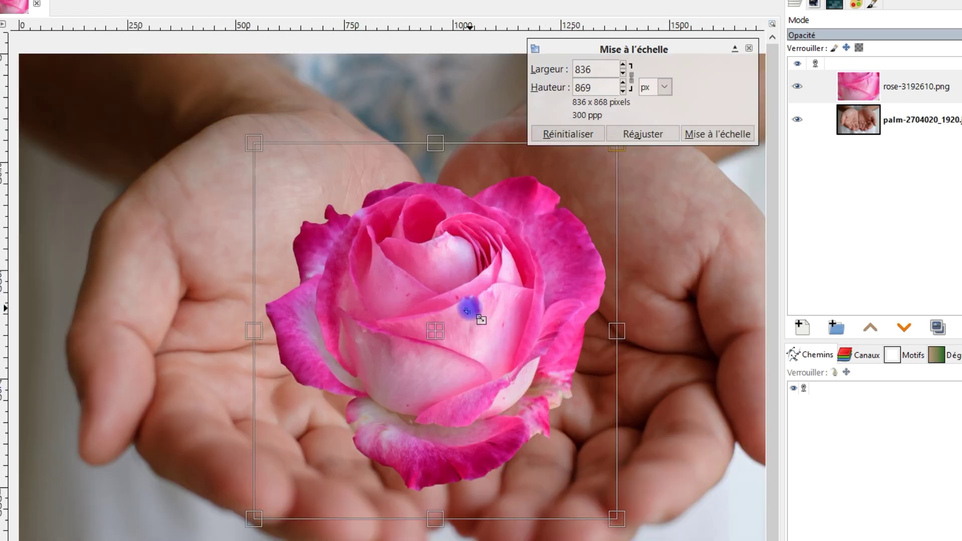
pyautogui.scroll(-1, 466, 311)
pyautogui.scroll(-1, 467, 309)
pyautogui.scroll(-1, 492, 308)
pyautogui.scroll(1, 506, 322)
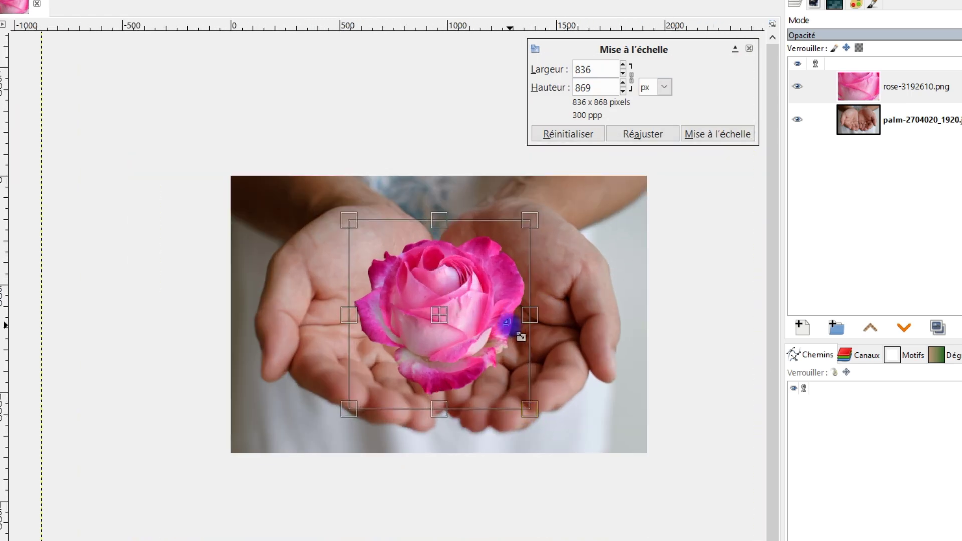
pyautogui.scroll(1, 506, 322)
pyautogui.scroll(1, 495, 332)
pyautogui.scroll(-1, 495, 332)
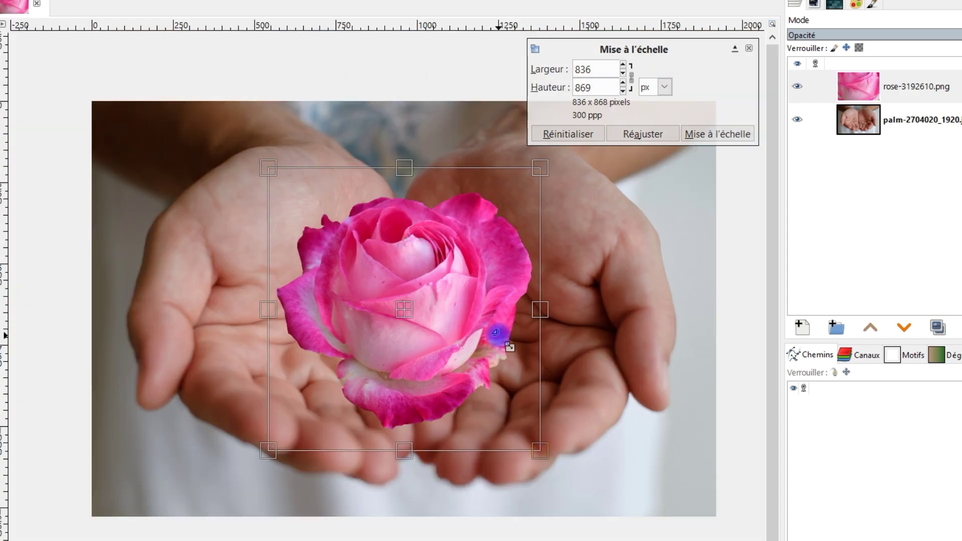
pyautogui.scroll(1, 495, 332)
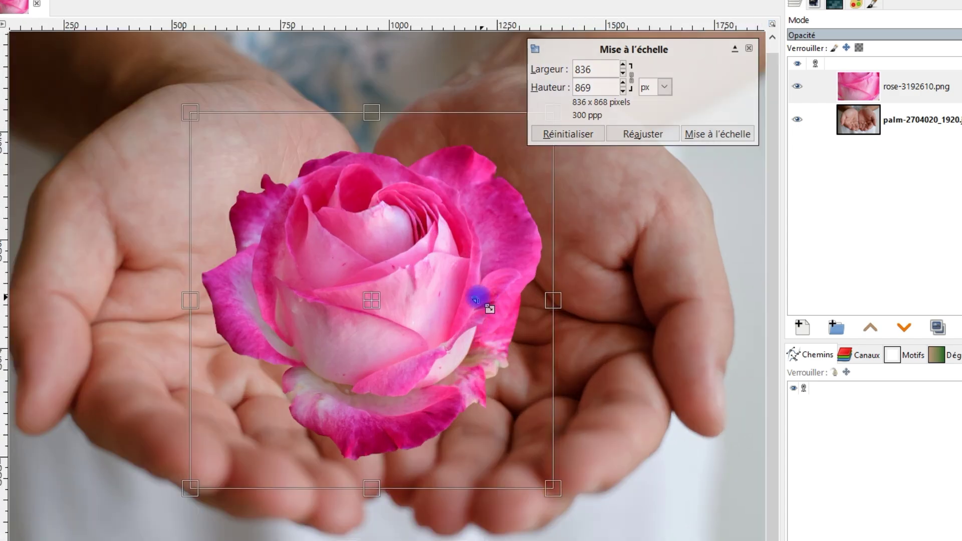
pyautogui.moveTo(495, 265)
pyautogui.mouseDown()
pyautogui.moveTo(298, 262)
pyautogui.moveTo(581, 247)
pyautogui.moveTo(478, 250)
pyautogui.moveTo(531, 268)
pyautogui.moveTo(536, 262)
pyautogui.moveTo(517, 263)
pyautogui.moveTo(515, 226)
pyautogui.moveTo(510, 232)
pyautogui.mouseUp()
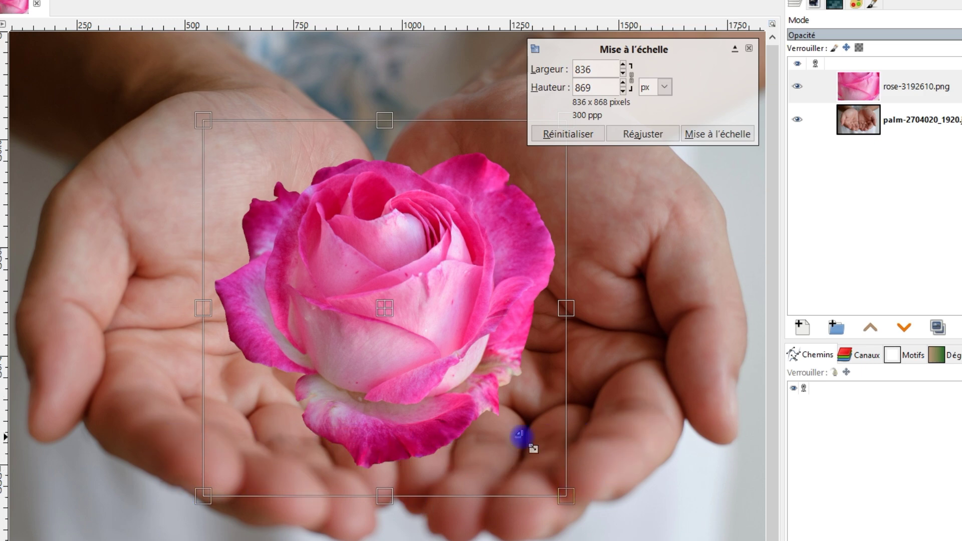
# Centre the rose between the palms, fine-tune it to 838 × 871 px and apply the scaling.
pyautogui.moveTo(387, 307); pyautogui.dragTo(390, 275)
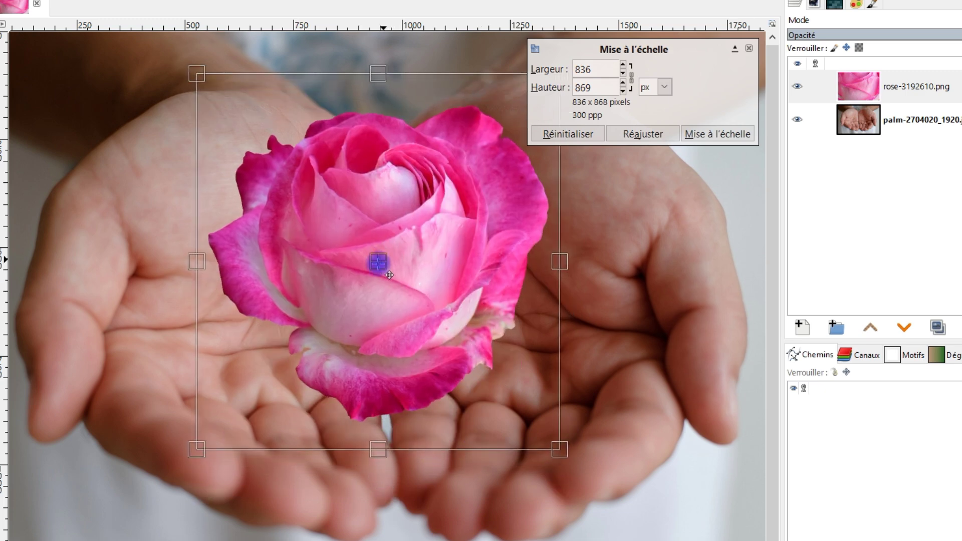
pyautogui.moveTo(389, 276); pyautogui.dragTo(400, 282)
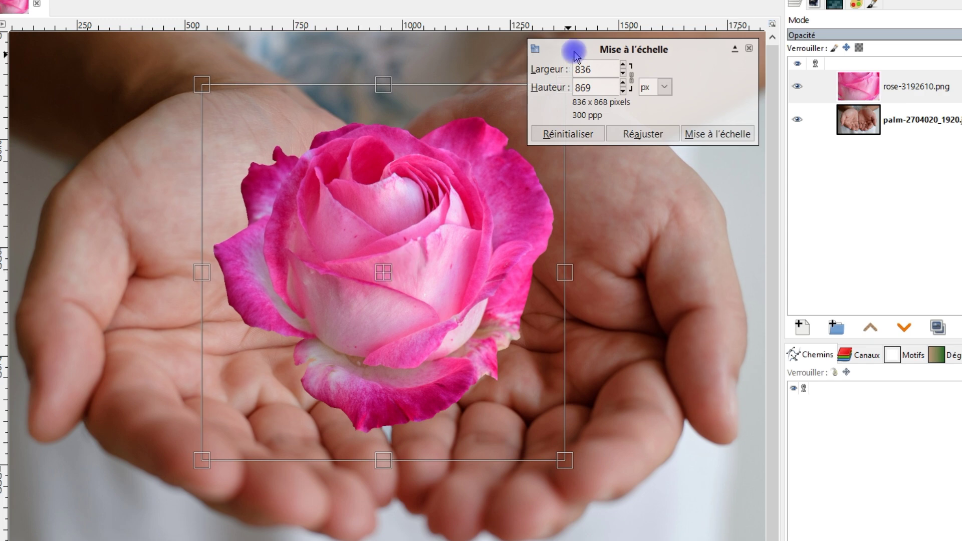
pyautogui.moveTo(382, 272)
pyautogui.mouseDown()
pyautogui.moveTo(409, 209)
pyautogui.moveTo(382, 221)
pyautogui.moveTo(390, 226)
pyautogui.moveTo(383, 240)
pyautogui.mouseUp()
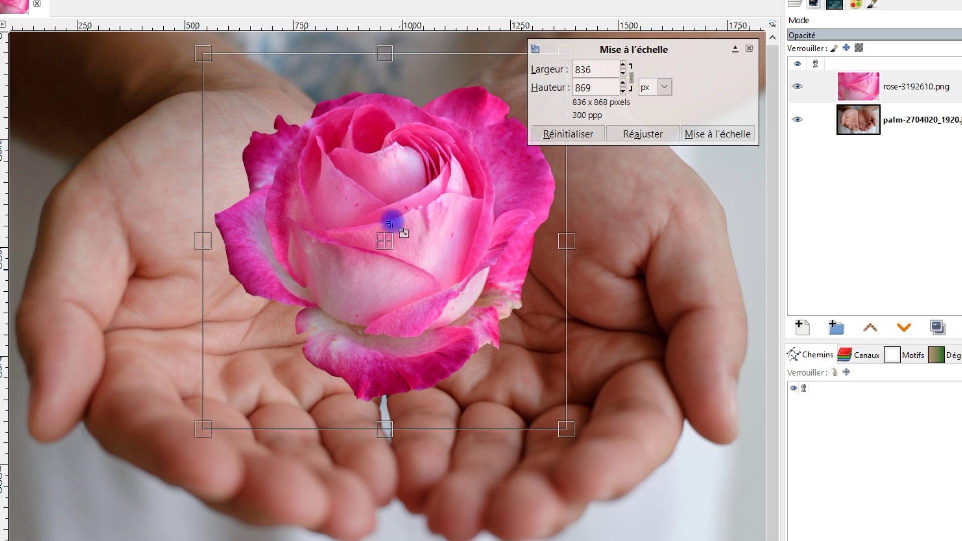
pyautogui.moveTo(203, 53)
pyautogui.mouseDown()
pyautogui.moveTo(208, 68)
pyautogui.moveTo(201, 53)
pyautogui.mouseUp()
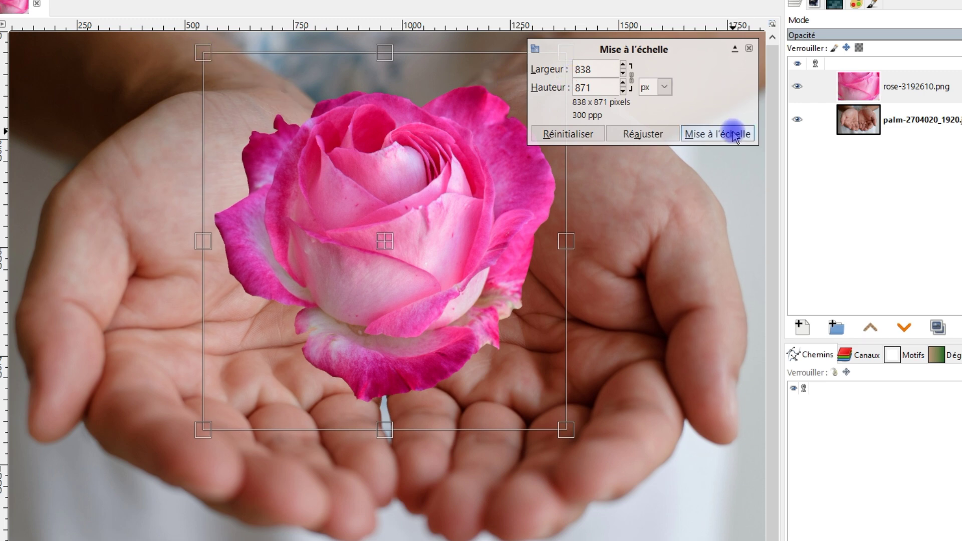
pyautogui.click(707, 135)
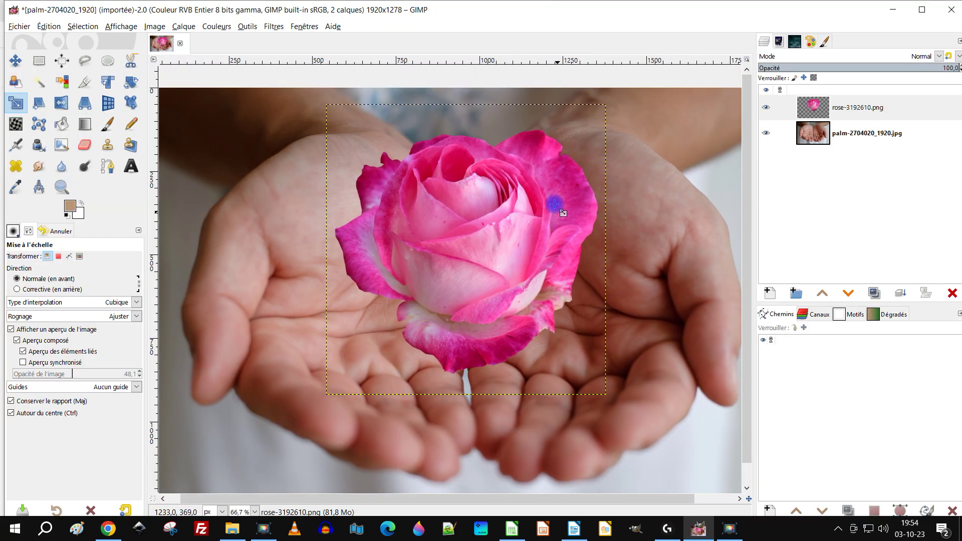
# Rename the palm photo layer to 'mains ouvertes' in the Layers panel.
pyautogui.keyDown('ctrl'); pyautogui.scroll(-1, 569, 206); pyautogui.keyUp('ctrl')
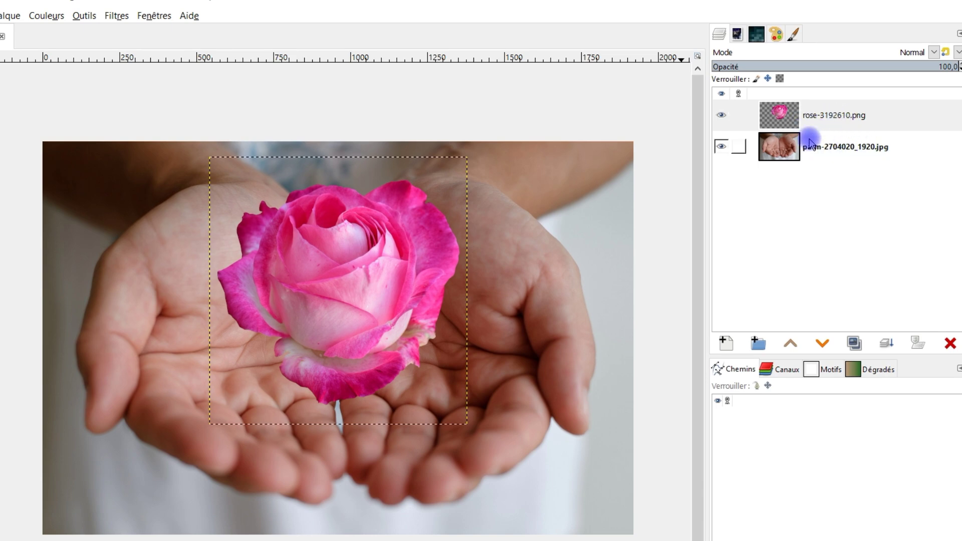
pyautogui.rightClick(772, 150)
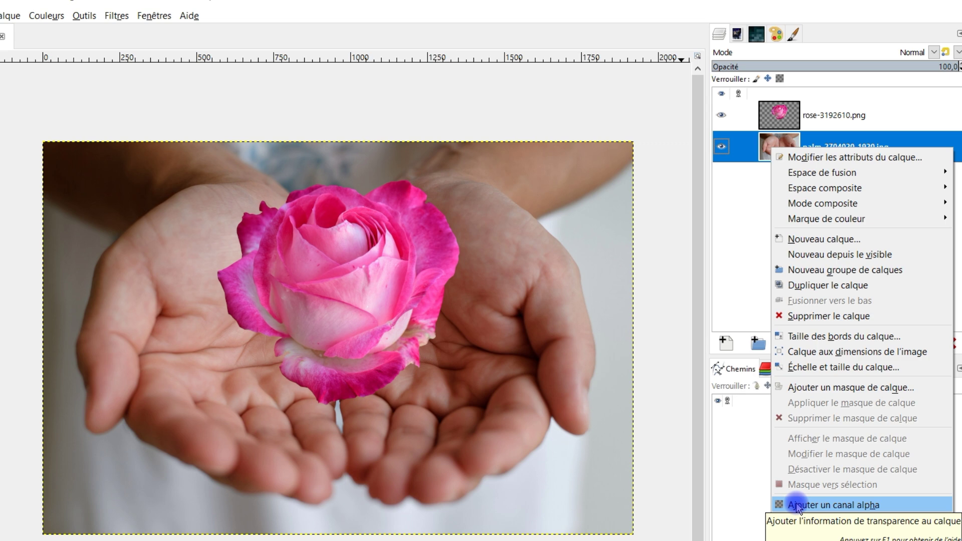
pyautogui.click(769, 140)
pyautogui.doubleClick(829, 149)
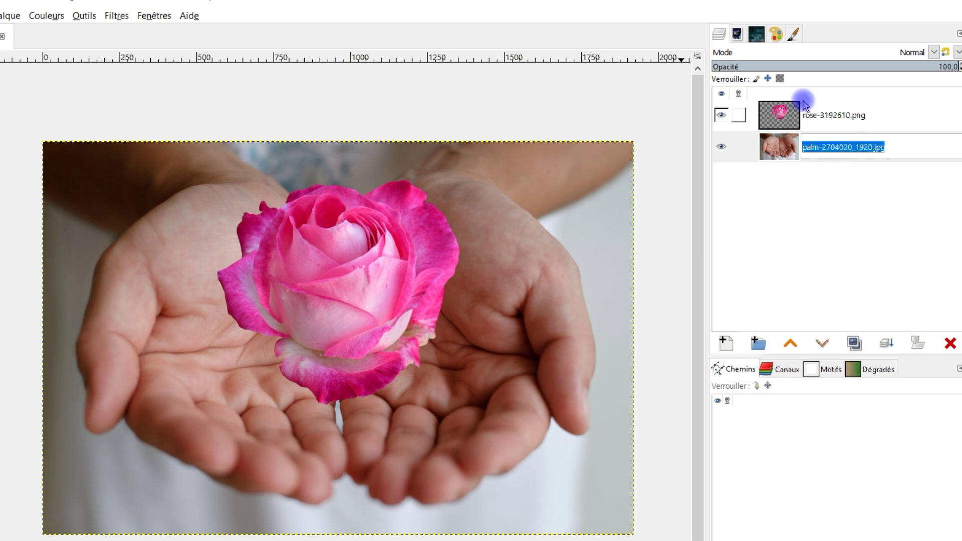
pyautogui.write('mains ouvertes')
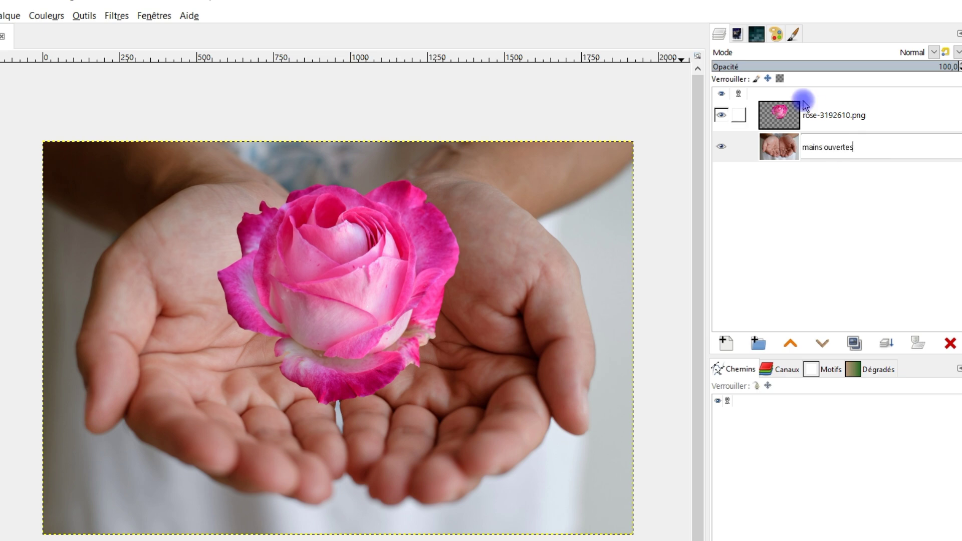
pyautogui.press('Return')
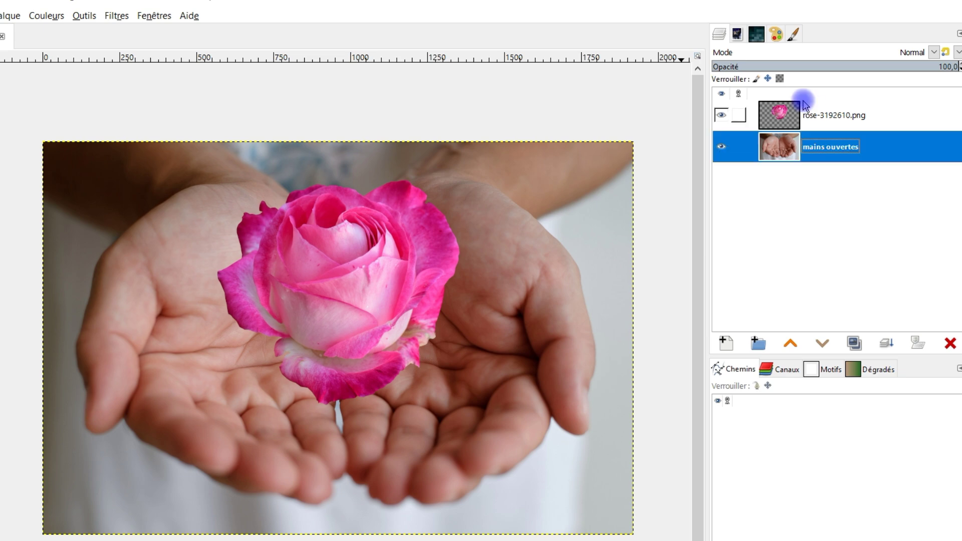
pyautogui.click(795, 115)
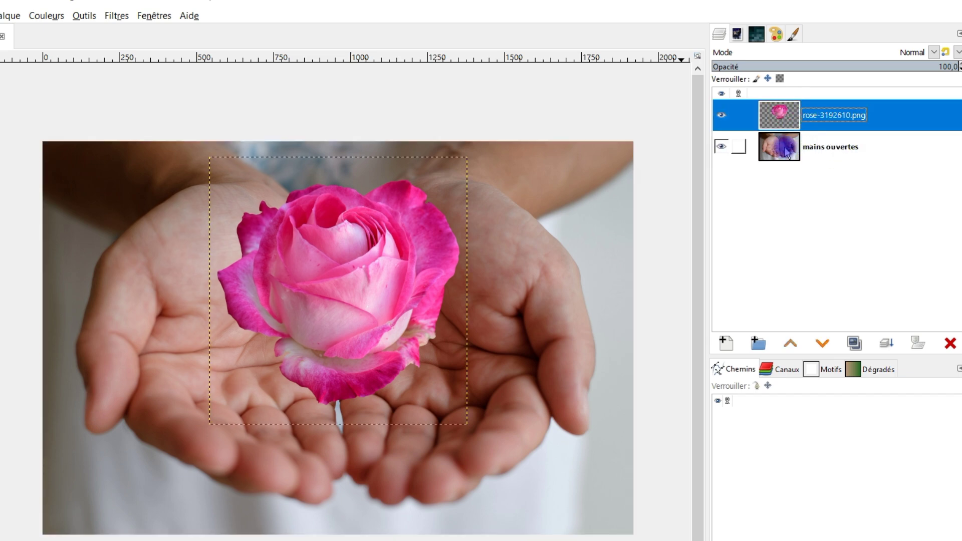
pyautogui.rightClick(787, 153)
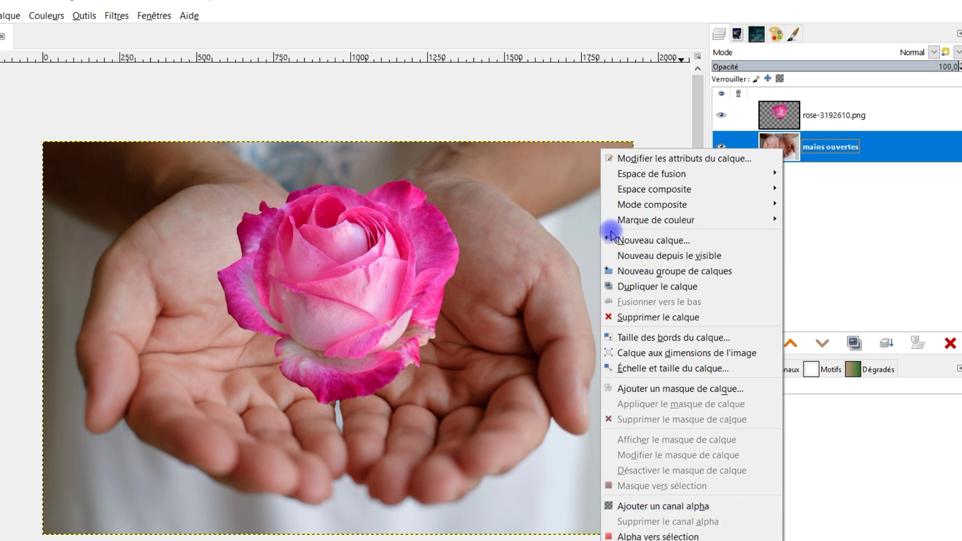
pyautogui.click(840, 192)
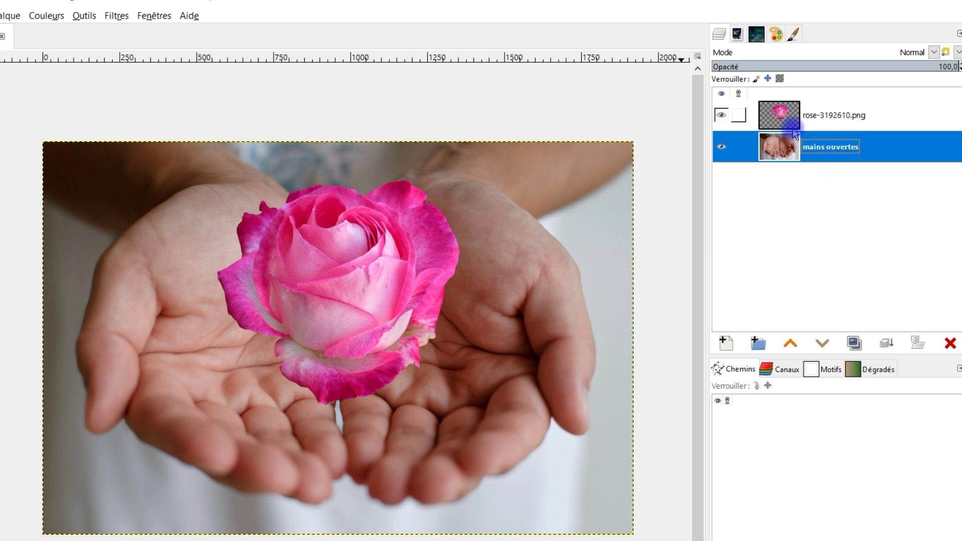
pyautogui.click(852, 118)
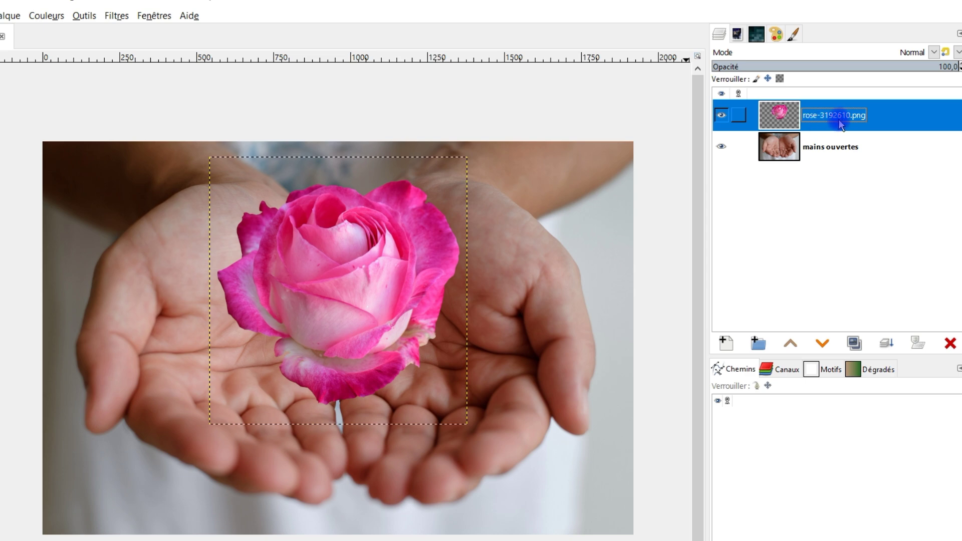
pyautogui.rightClick(768, 123)
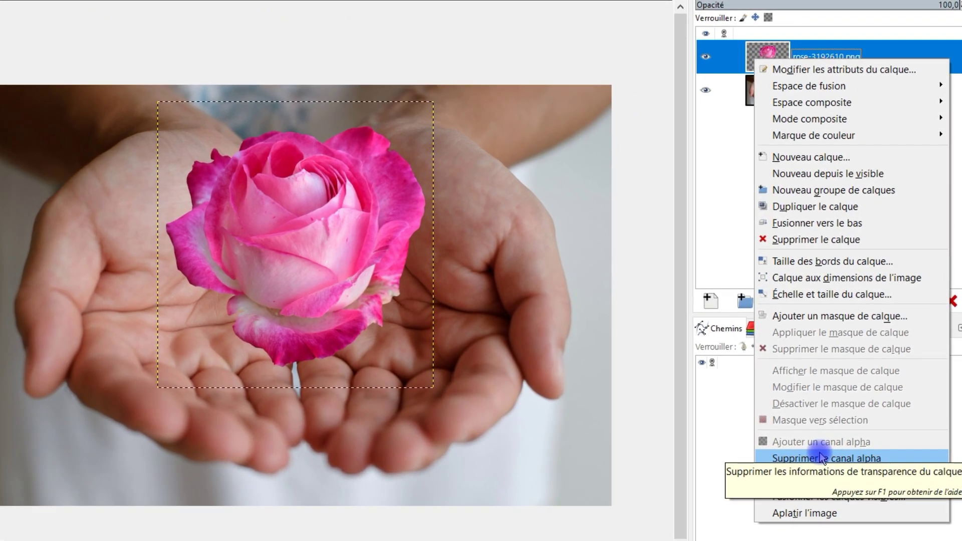
pyautogui.click(831, 444)
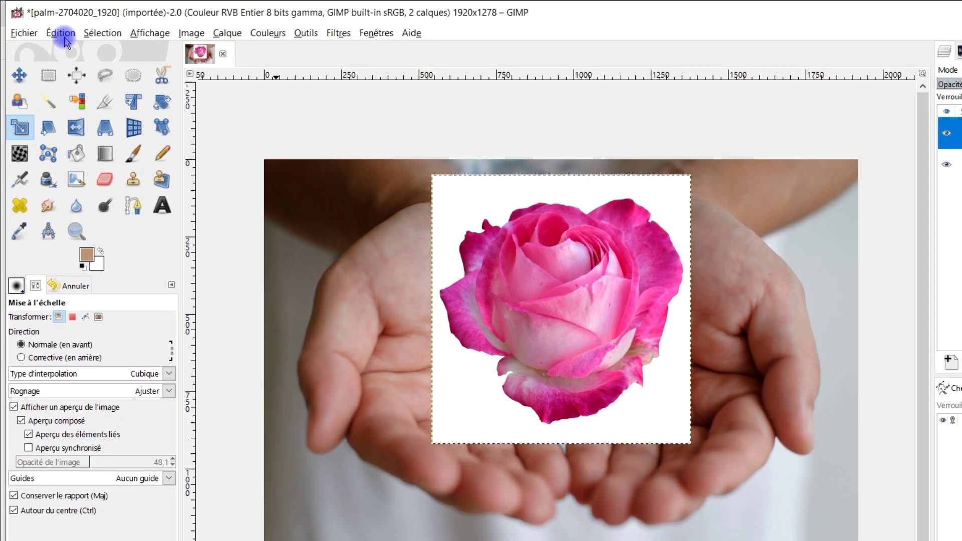
pyautogui.click(49, 26)
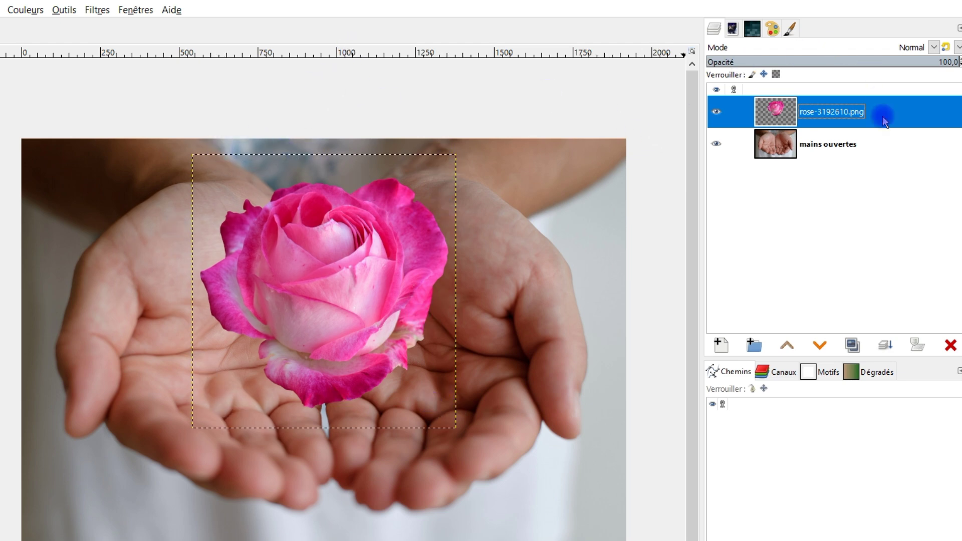
# Rename the rose layer to 'ROSE', leaving mains ouvertes as the active layer.
pyautogui.click(780, 148)
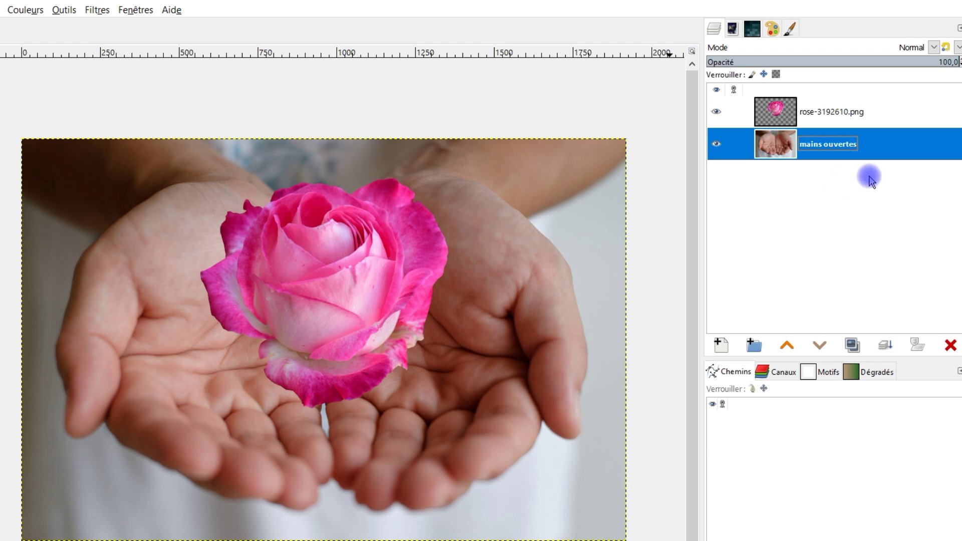
pyautogui.doubleClick(826, 111)
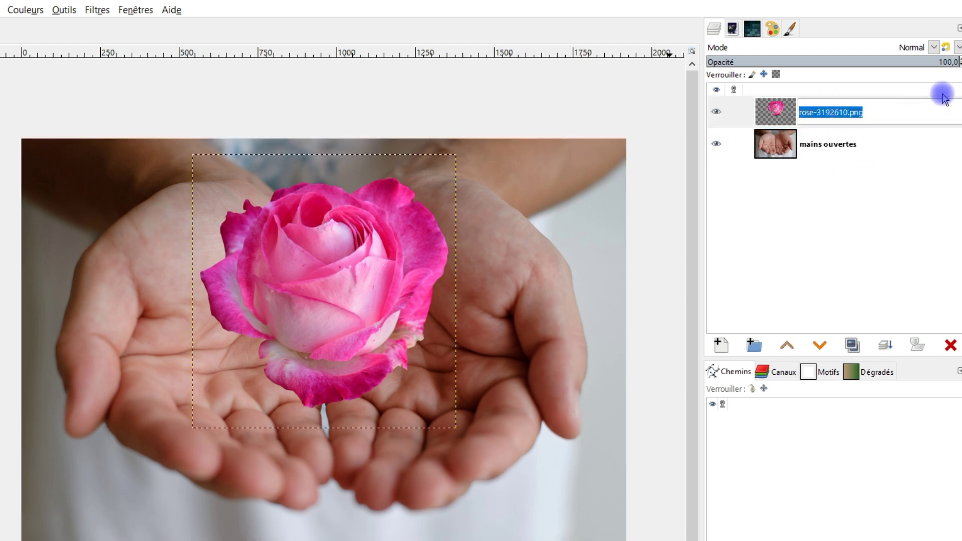
pyautogui.write('ROSE')
pyautogui.press('Return')
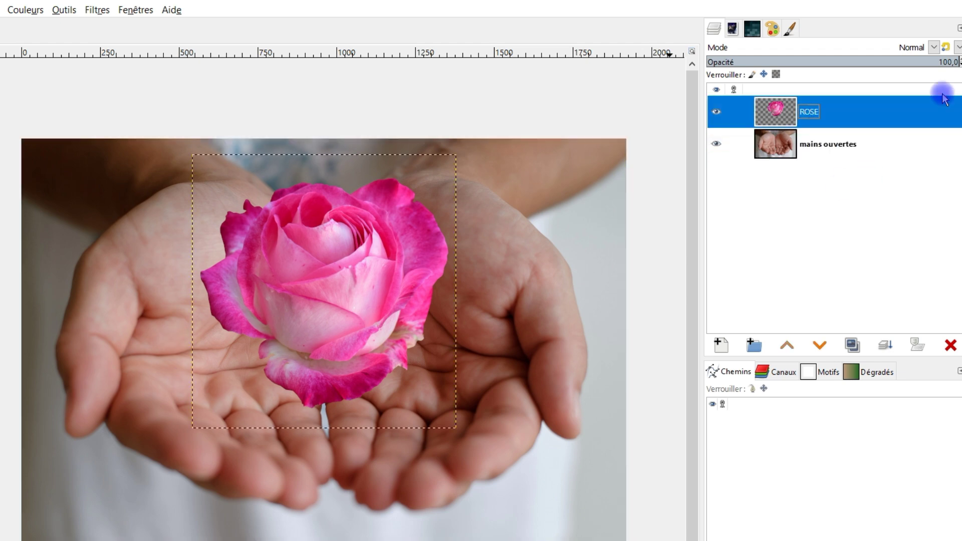
pyautogui.click(782, 142)
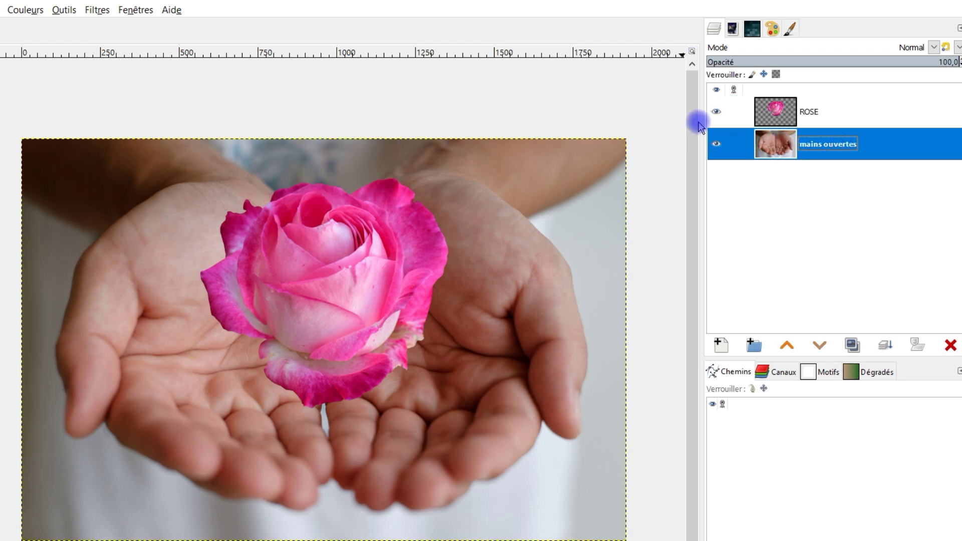
pyautogui.click(770, 118)
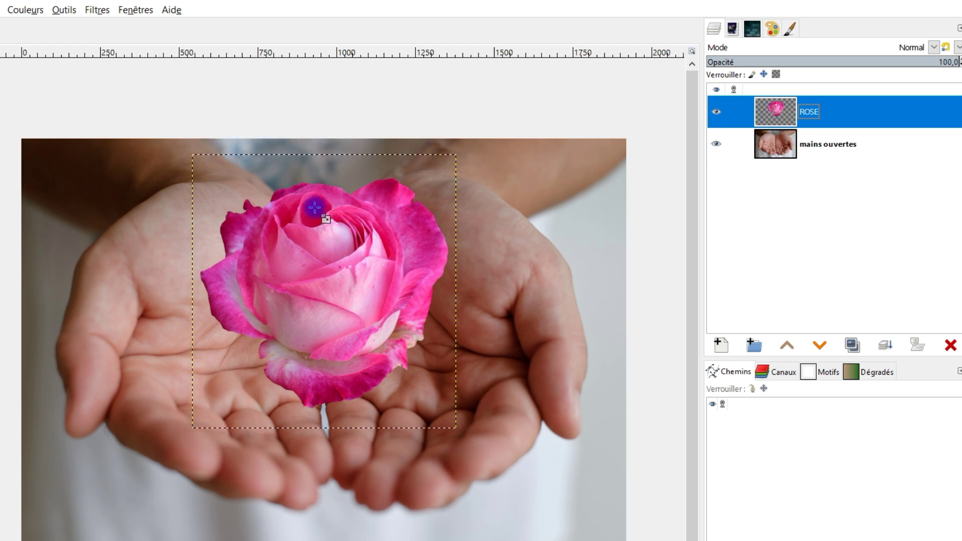
pyautogui.click(780, 147)
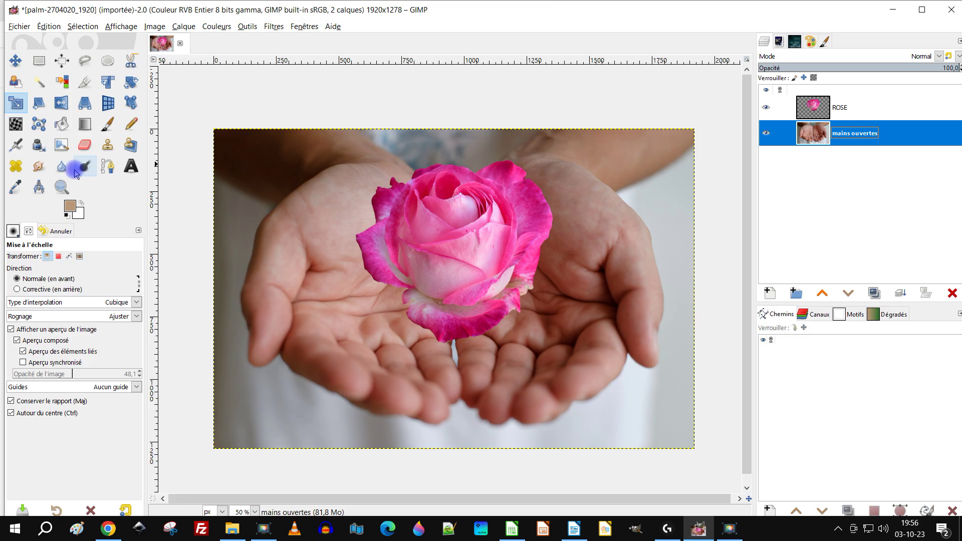
# Zoom the view to fit the whole image and start renaming the mains ouvertes layer.
pyautogui.click(62, 187)
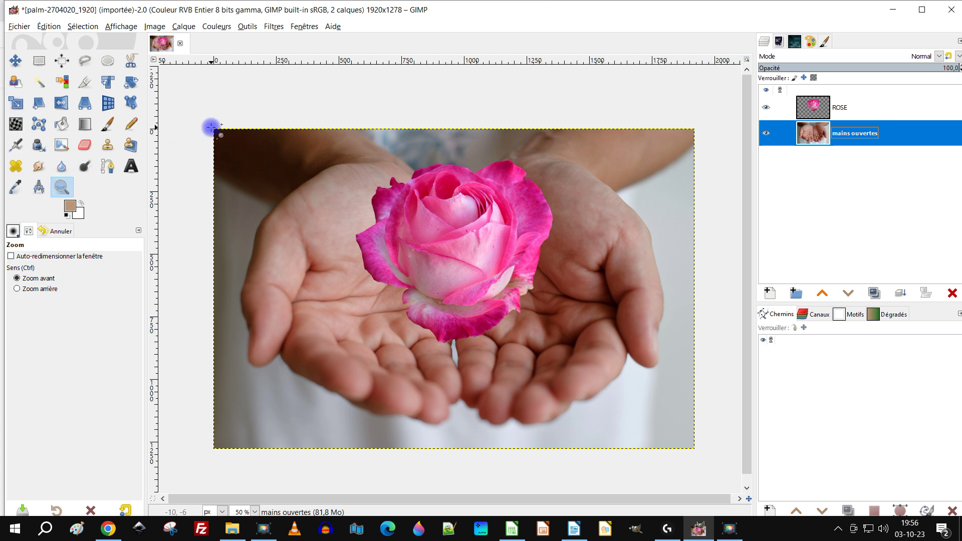
pyautogui.moveTo(210, 126); pyautogui.dragTo(706, 458)
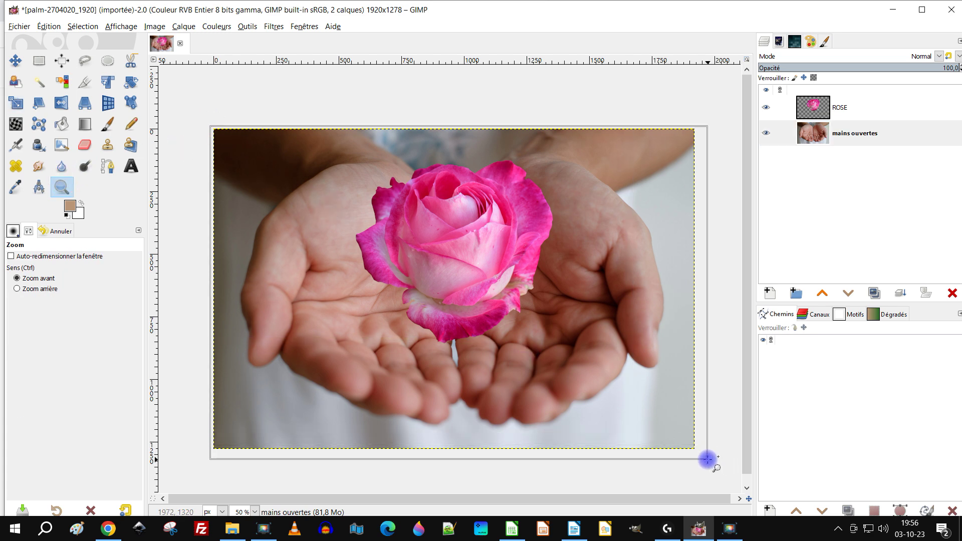
pyautogui.scroll(-2, 658, 429)
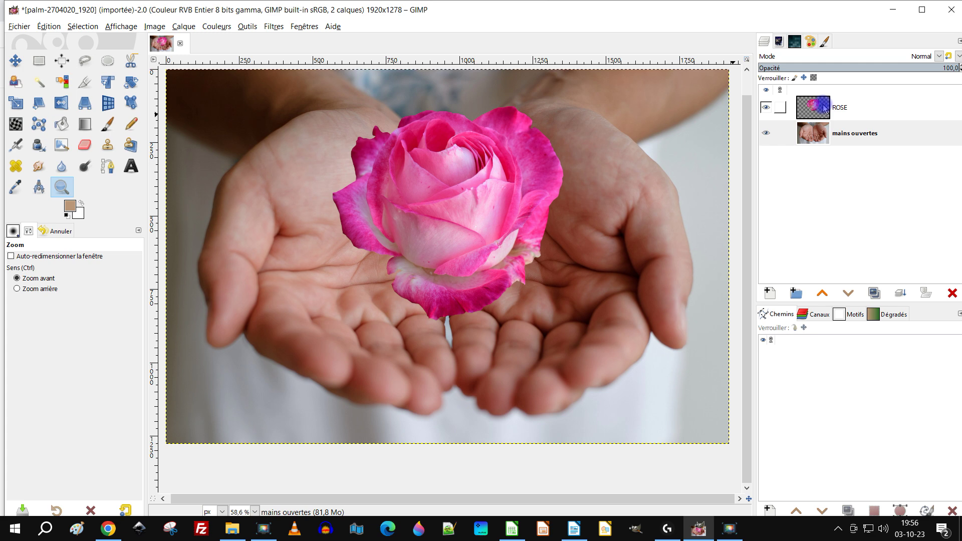
pyautogui.click(828, 139)
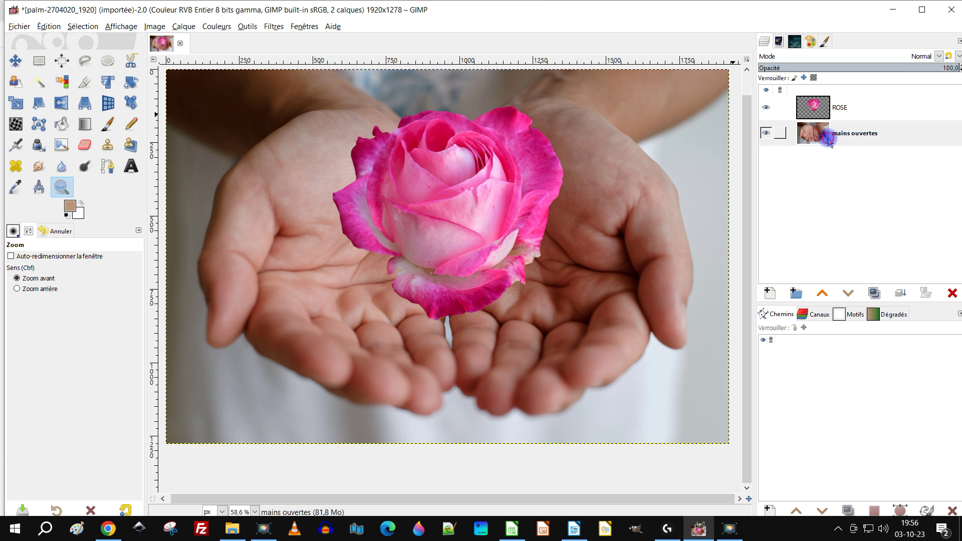
pyautogui.doubleClick(872, 143)
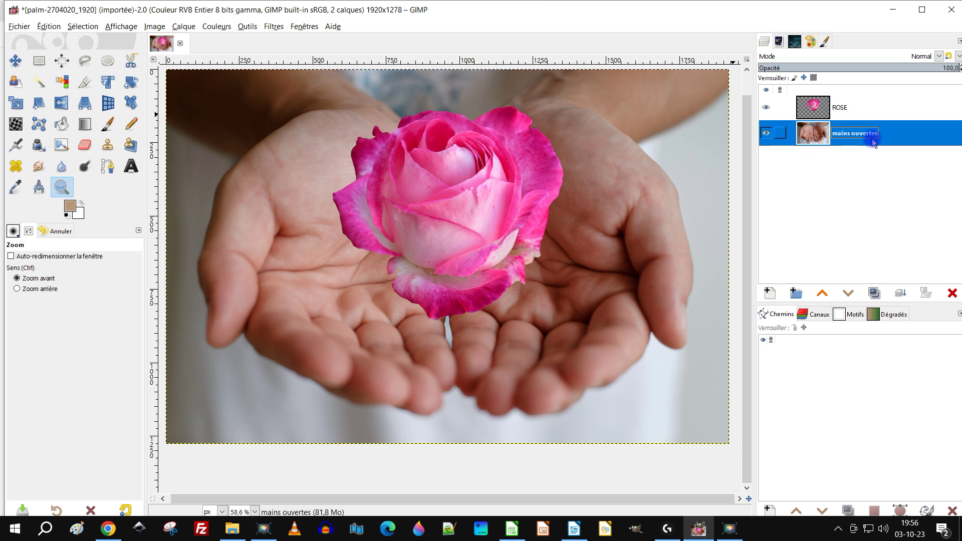